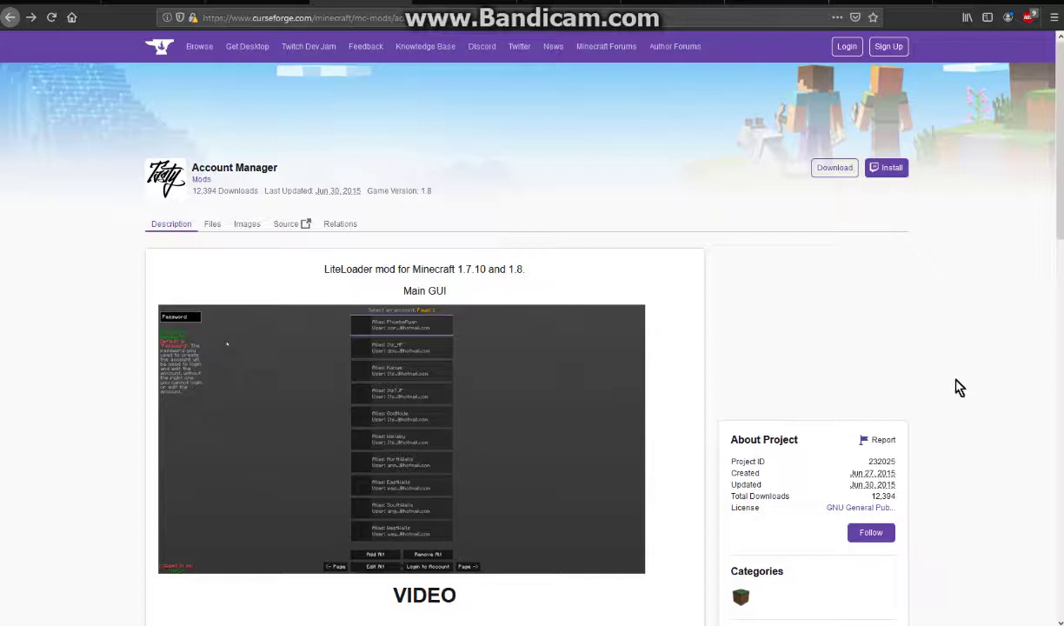
Read through the Account Manager mod's description page on CurseForge
{"action": "scroll", "coordinate": [960, 388], "scroll_direction": "down", "scroll_amount": 4}
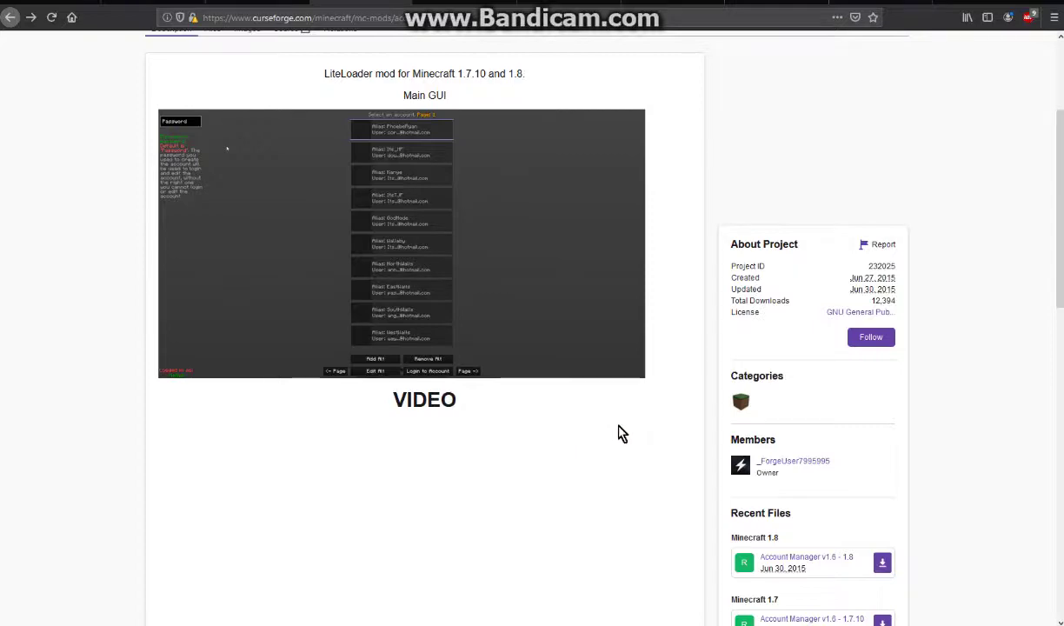
{"action": "scroll", "coordinate": [618, 428], "scroll_direction": "down", "scroll_amount": 6}
{"action": "scroll", "coordinate": [620, 432], "scroll_direction": "up", "scroll_amount": 1}
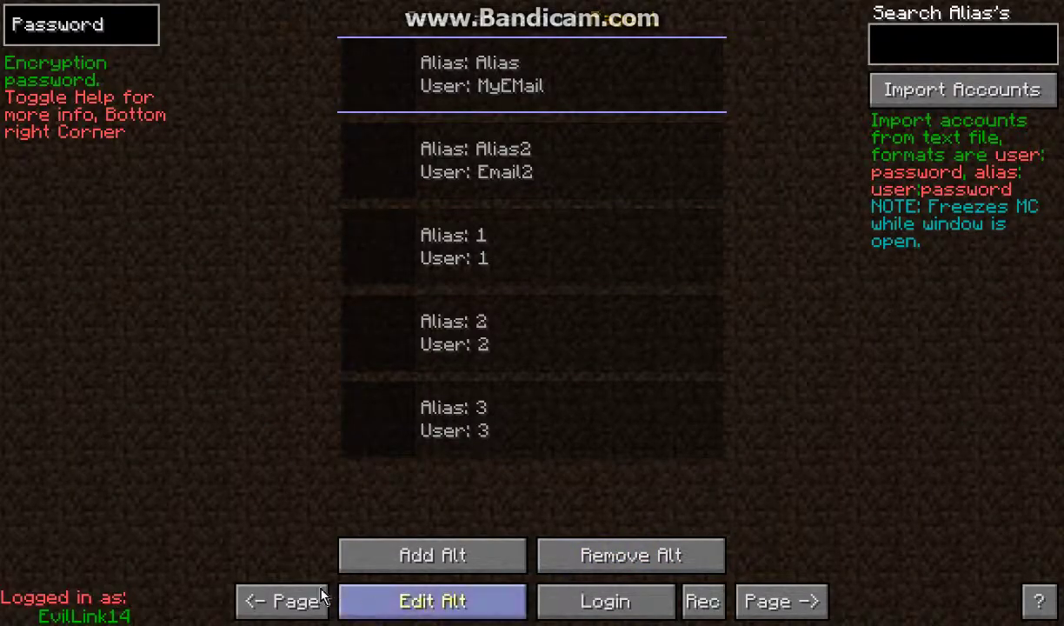
Switch to Minecraft, reopen the account manager from the main menu and look through both pages of saved accounts
{"action": "key", "text": "Escape"}
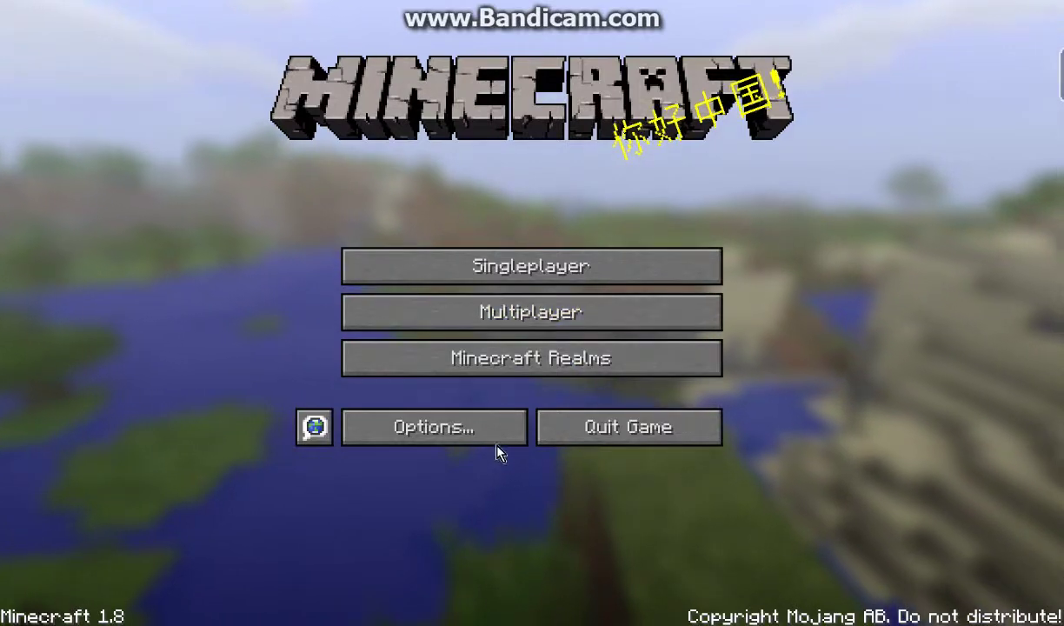
{"action": "key", "text": "m"}
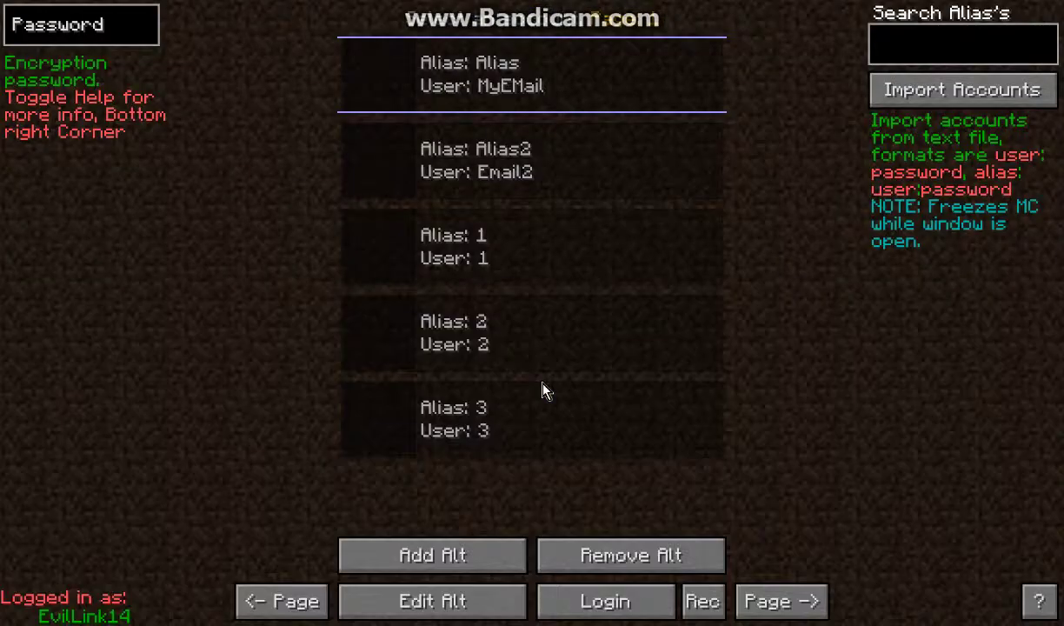
{"action": "left_click", "coordinate": [535, 161]}
{"action": "left_click", "coordinate": [532, 240]}
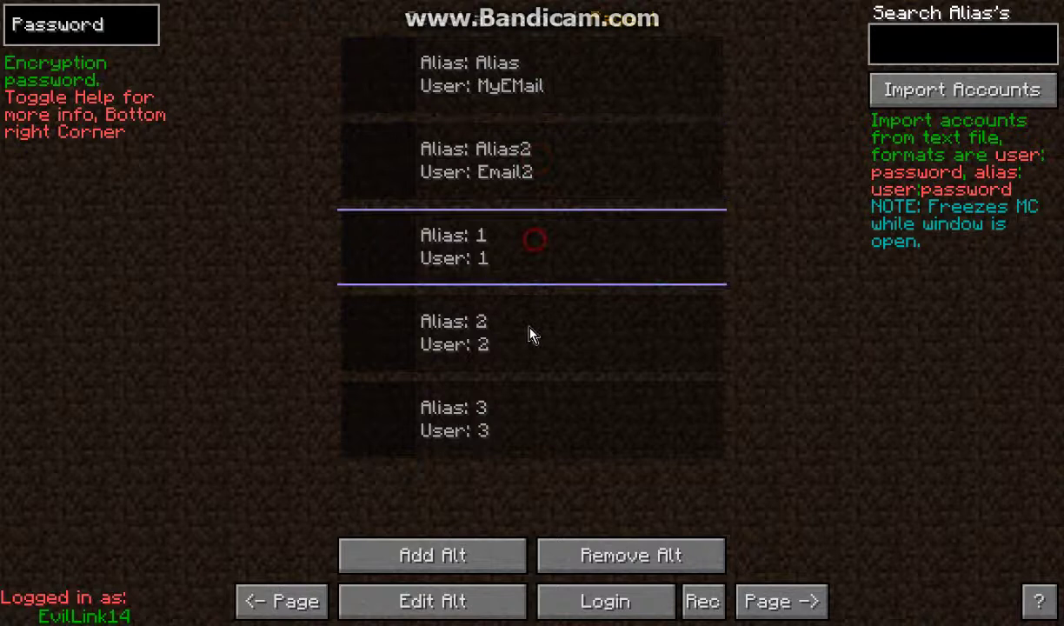
{"action": "left_click", "coordinate": [525, 335]}
{"action": "left_click", "coordinate": [532, 409]}
{"action": "left_click", "coordinate": [761, 600]}
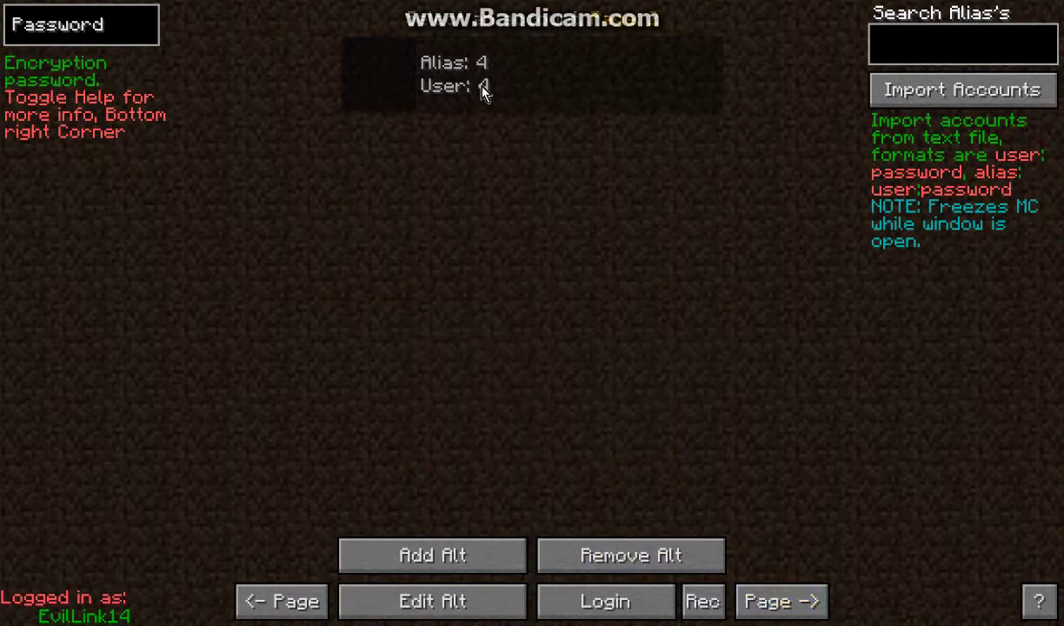
{"action": "left_click", "coordinate": [463, 65]}
{"action": "left_click", "coordinate": [302, 612]}
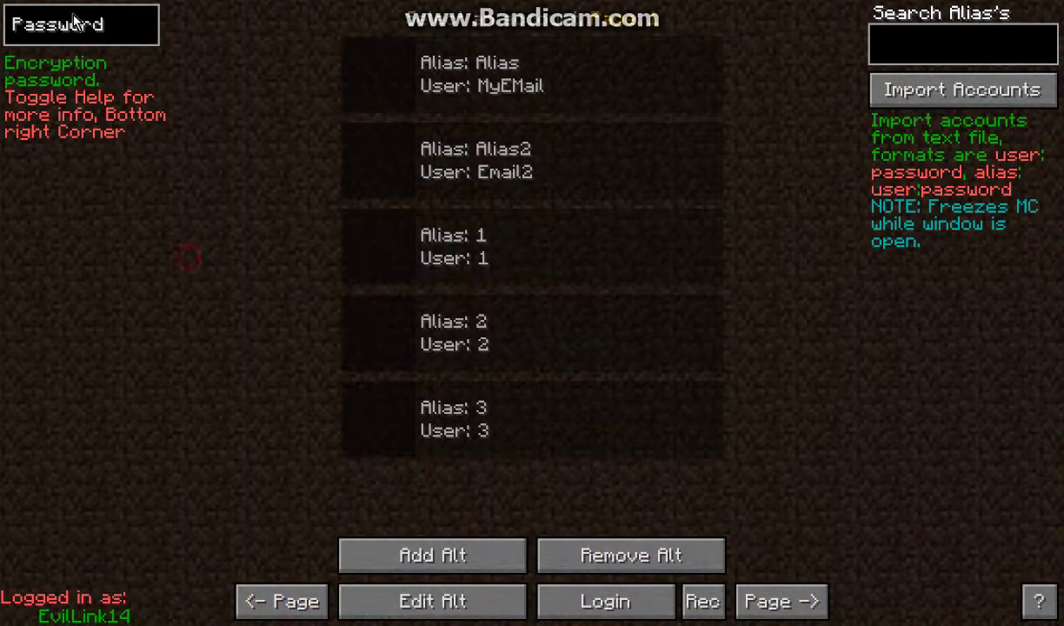
Clear the encryption password and show the detailed help text for it
{"action": "left_click", "coordinate": [118, 30]}
{"action": "key", "text": "BackSpace"}
{"action": "key", "text": "BackSpace"}
{"action": "key", "text": "BackSpace"}
{"action": "key", "text": "BackSpace"}
{"action": "key", "text": "BackSpace"}
{"action": "key", "text": "BackSpace"}
{"action": "key", "text": "BackSpace"}
{"action": "key", "text": "BackSpace"}
{"action": "left_click", "coordinate": [1036, 600]}
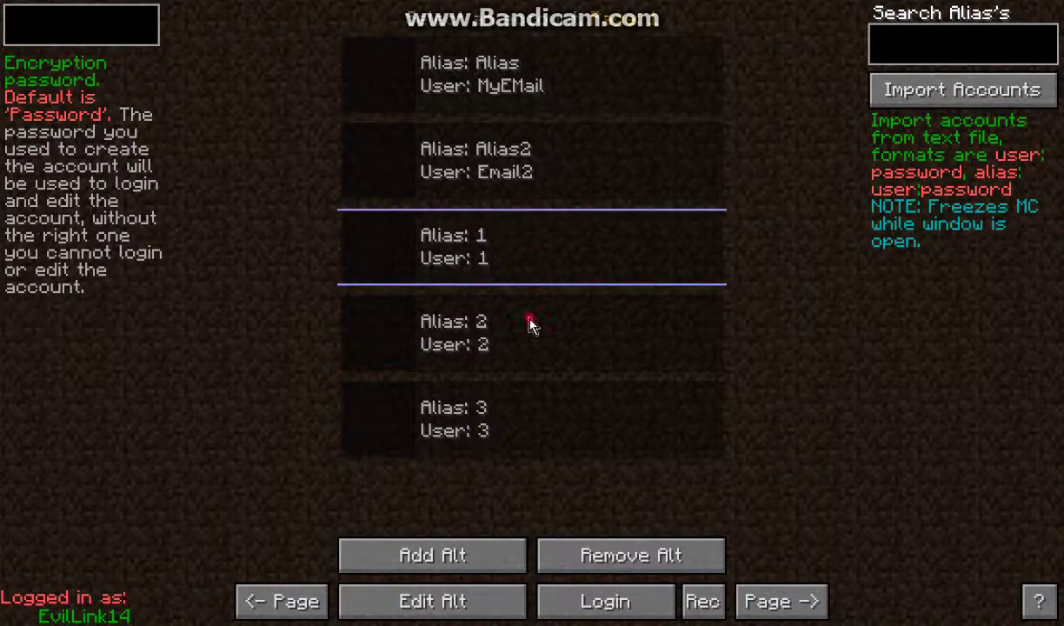
Open the account with alias 3 for editing and return to the account list without submitting
{"action": "left_click", "coordinate": [537, 404]}
{"action": "left_click", "coordinate": [463, 600]}
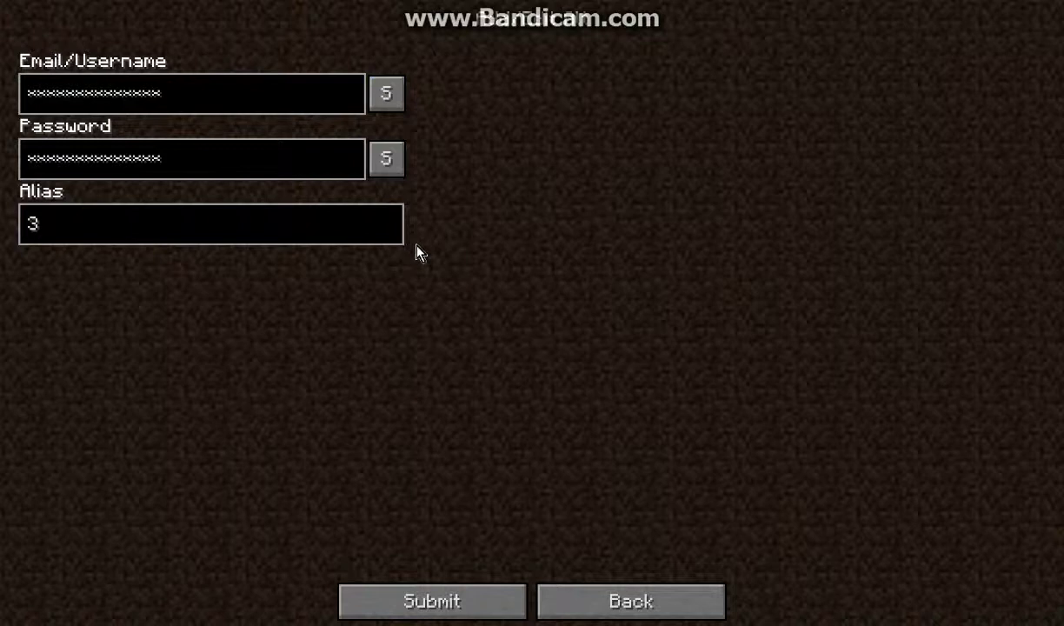
{"action": "left_click", "coordinate": [629, 602]}
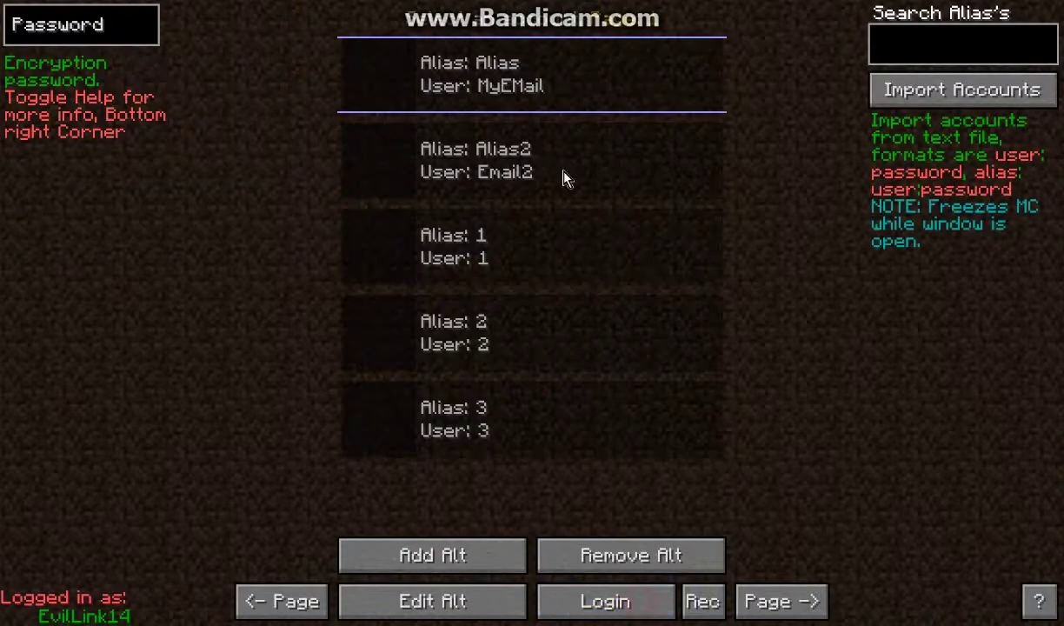
Open the Alias2 account for editing, reveal its hidden username and password, and return without submitting
{"action": "left_click", "coordinate": [534, 171]}
{"action": "left_click", "coordinate": [491, 595]}
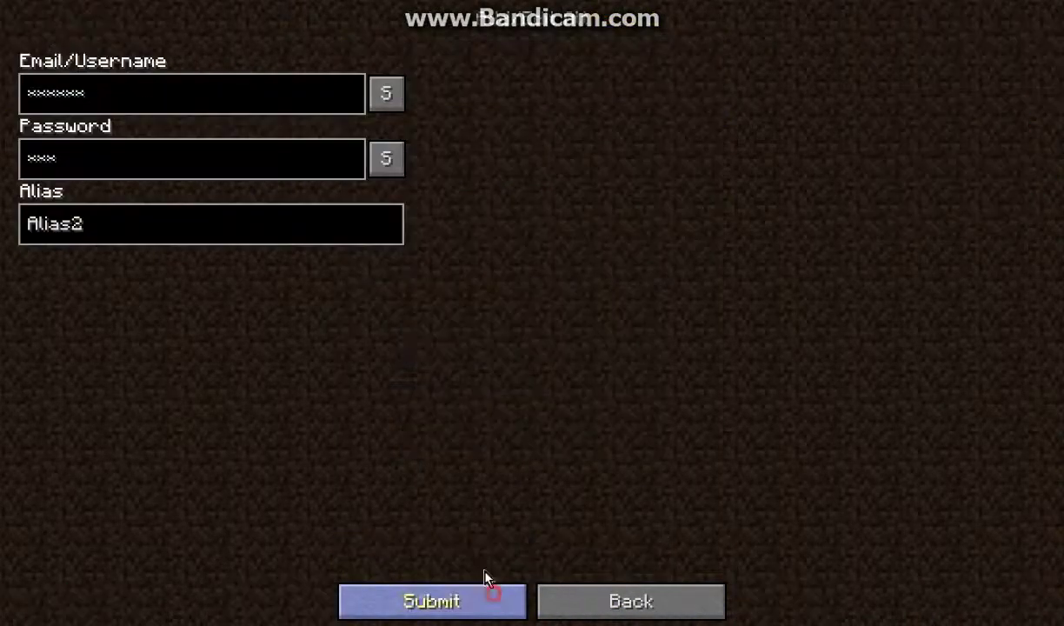
{"action": "left_click", "coordinate": [377, 102]}
{"action": "left_click", "coordinate": [382, 157]}
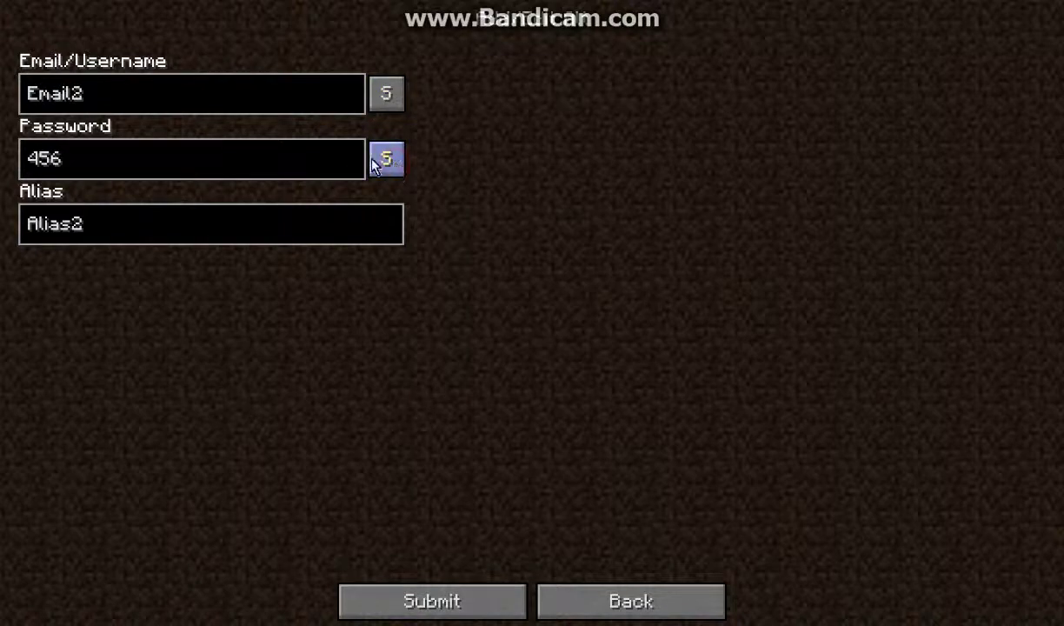
{"action": "left_click", "coordinate": [628, 602]}
Add an alt account with username 9 and alias 9, enter its account password, reveal both hidden fields and submit it
{"action": "left_click", "coordinate": [452, 547]}
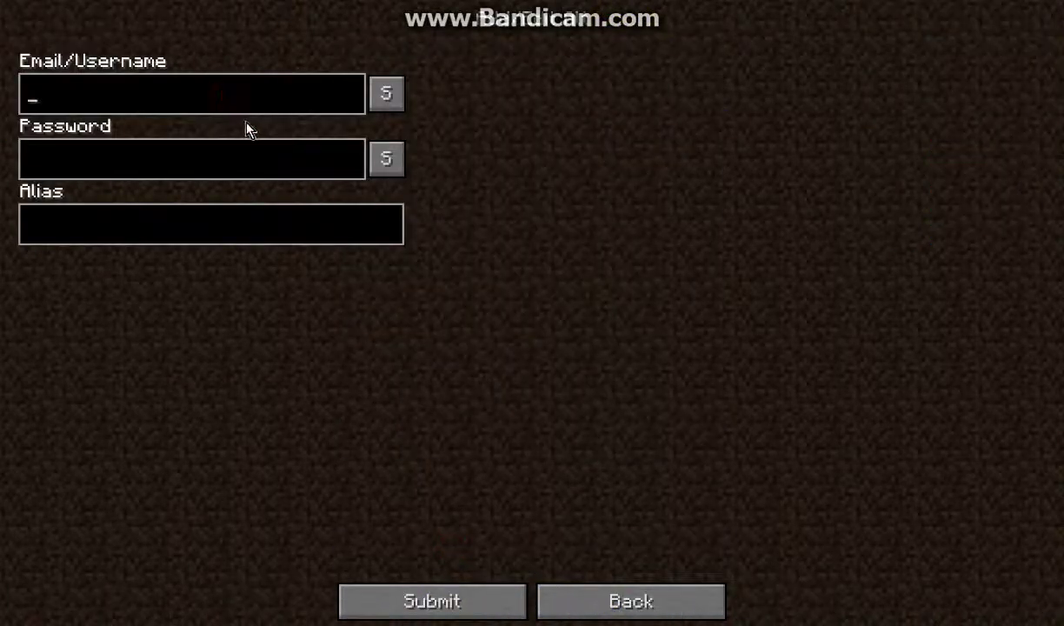
{"action": "type", "text": "9"}
{"action": "left_click", "coordinate": [200, 156]}
{"action": "type", "text": "9"}
{"action": "left_click", "coordinate": [221, 227]}
{"action": "type", "text": "9"}
{"action": "left_click", "coordinate": [393, 152]}
{"action": "left_click", "coordinate": [387, 97]}
{"action": "left_click", "coordinate": [500, 601]}
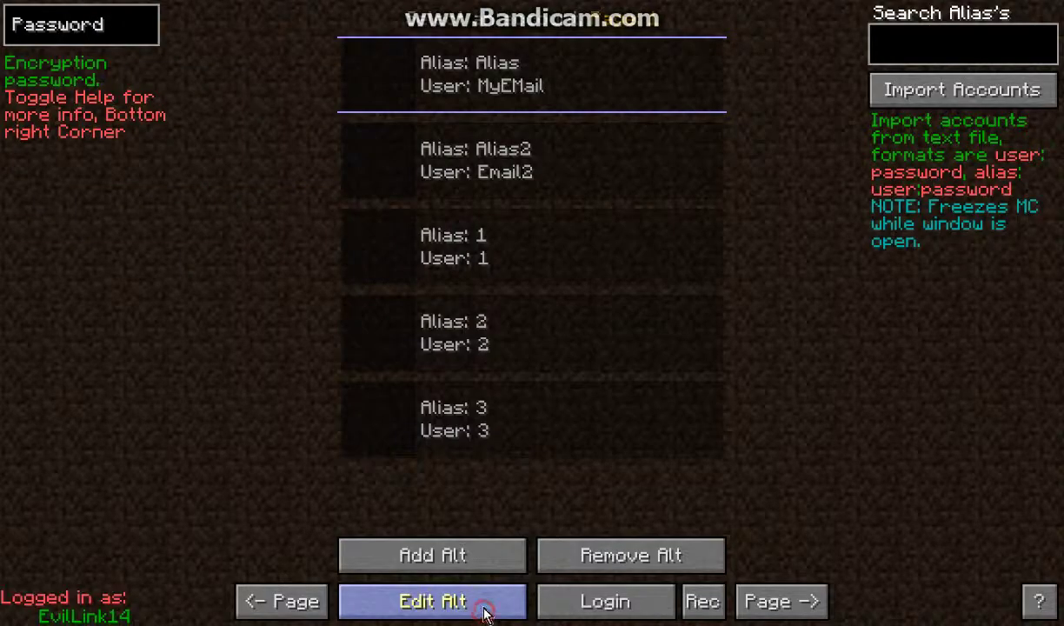
Open the alias 9 account on the second page, reveal its hidden username and password, and return without submitting
{"action": "left_click", "coordinate": [779, 600]}
{"action": "left_click", "coordinate": [487, 160]}
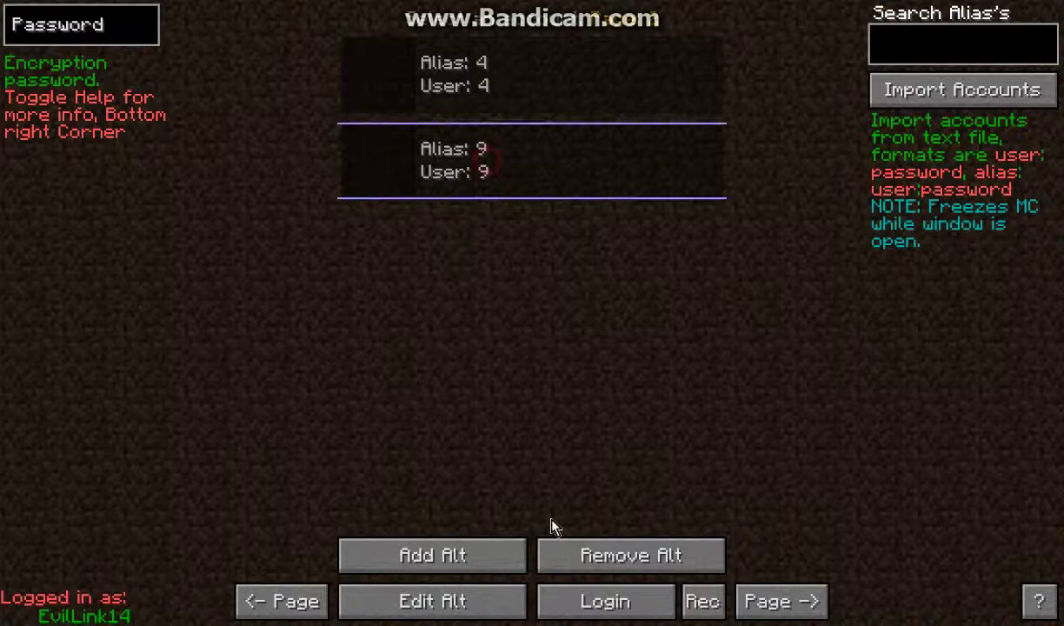
{"action": "left_click", "coordinate": [481, 613]}
{"action": "left_click", "coordinate": [389, 160]}
{"action": "left_click", "coordinate": [387, 94]}
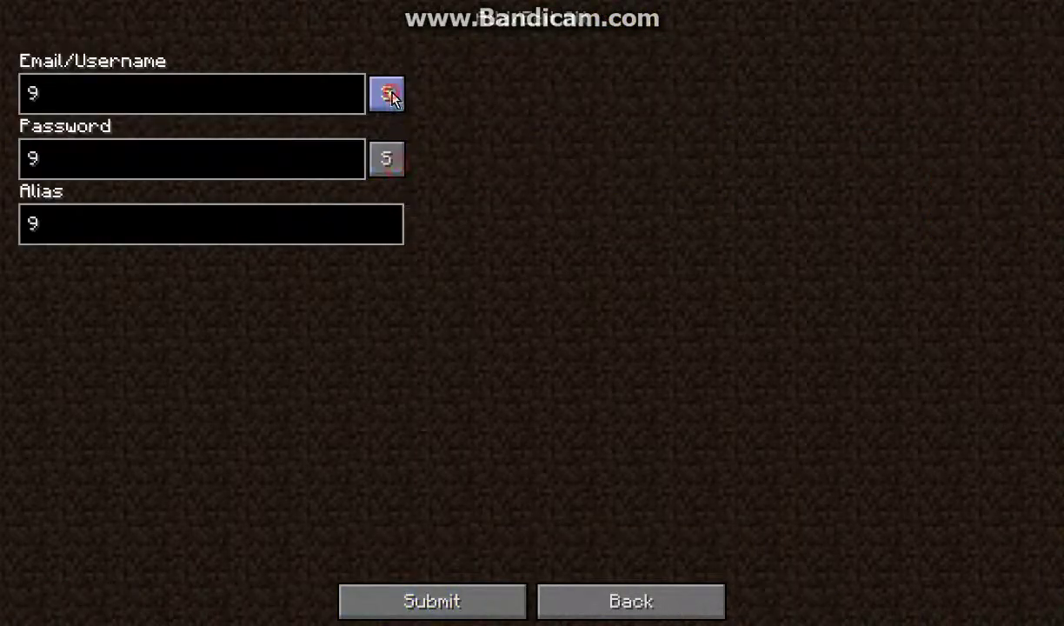
{"action": "left_click", "coordinate": [614, 593]}
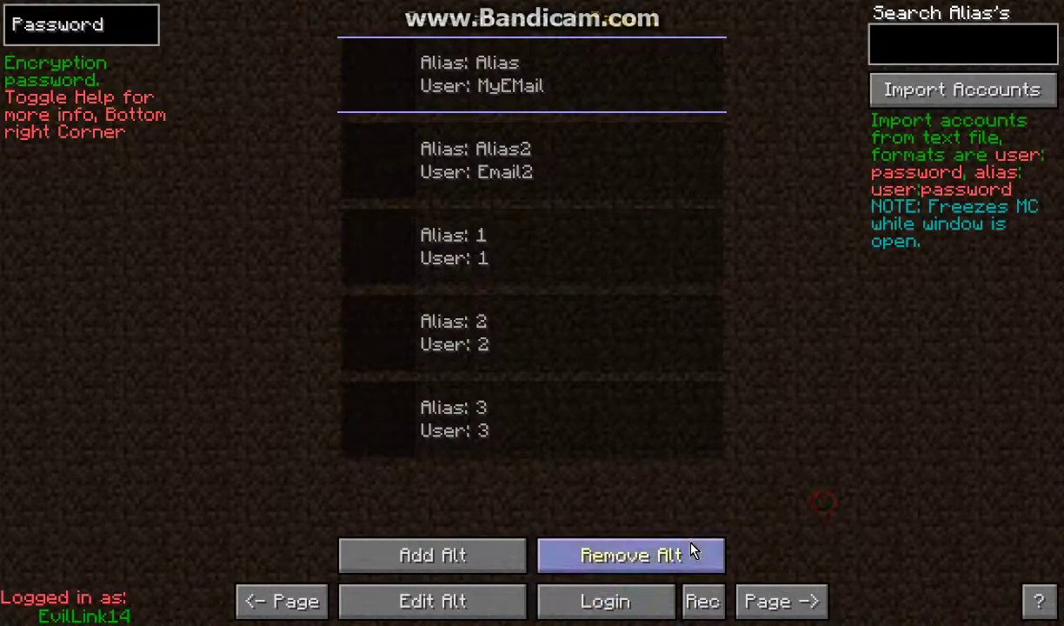
Remove the first account, with alias Alias, and try to log in with the Alias2 account
{"action": "left_click", "coordinate": [594, 557]}
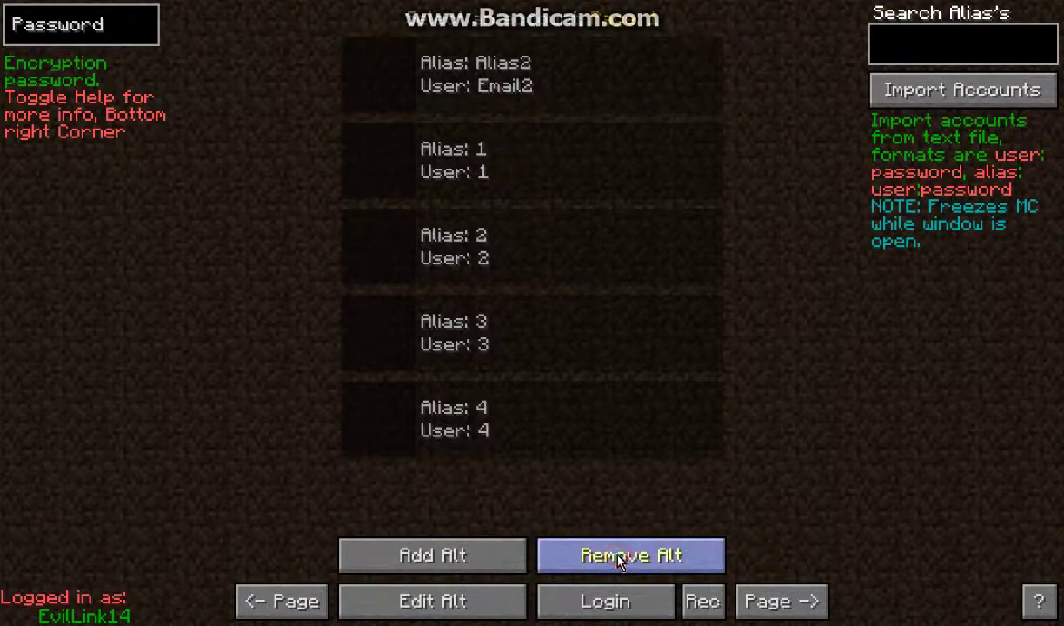
{"action": "left_click", "coordinate": [539, 80]}
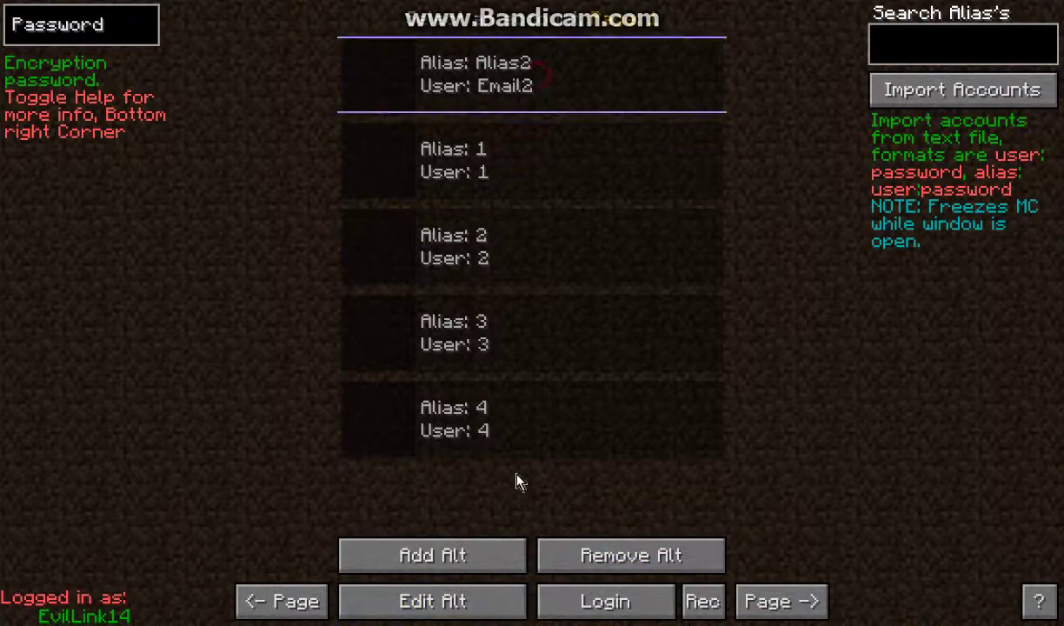
{"action": "left_click", "coordinate": [478, 599]}
{"action": "left_click", "coordinate": [629, 600]}
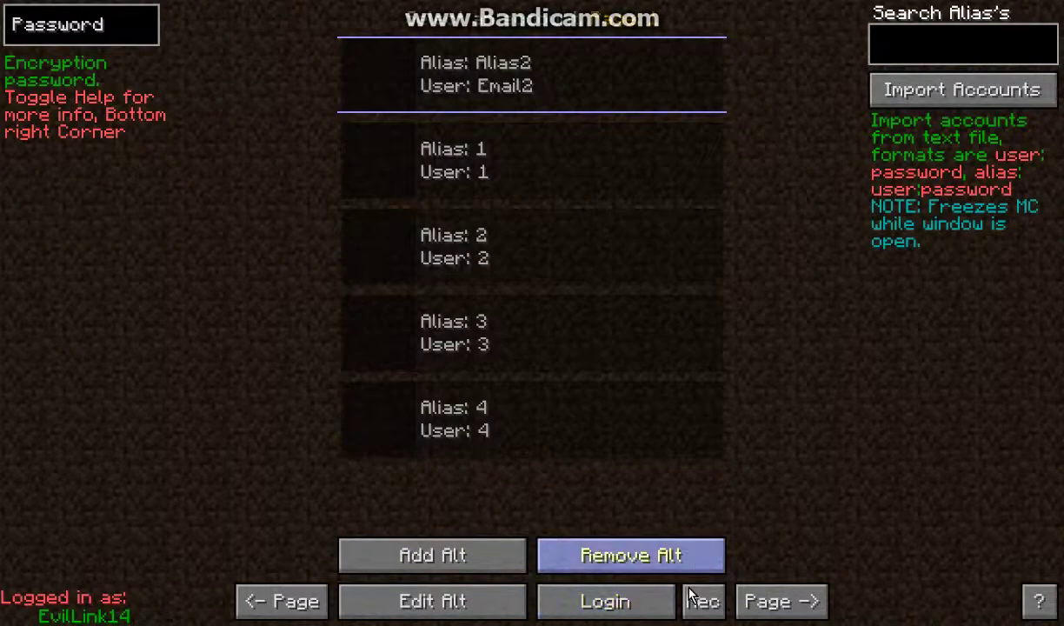
{"action": "left_click", "coordinate": [629, 603]}
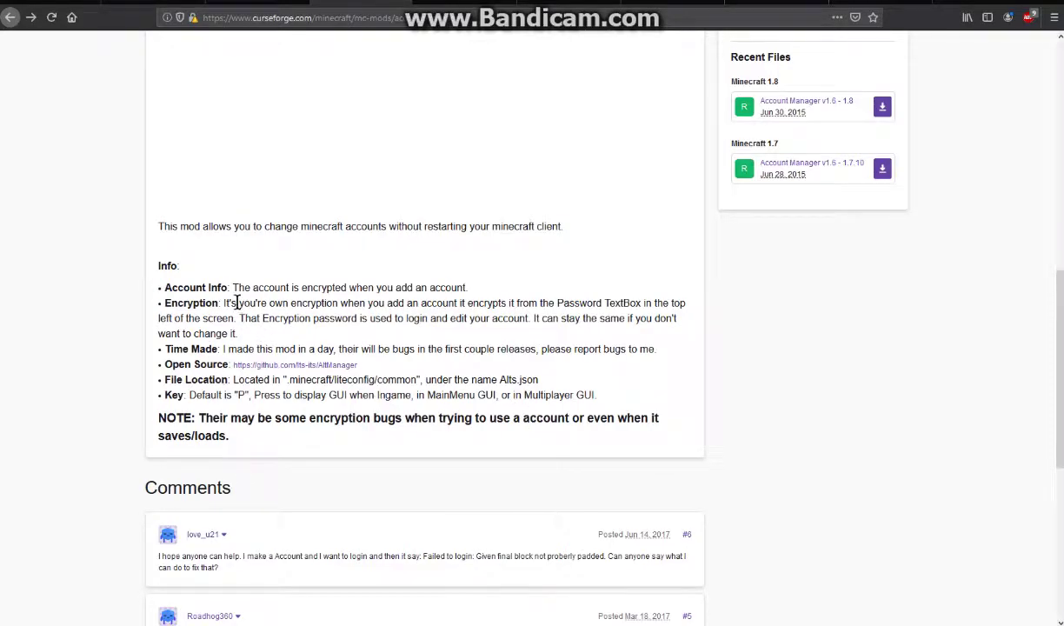
Switch to the browser and examine the Encryption, File Location and Account Info notes on the mod page
{"action": "left_click_drag", "start_coordinate": [222, 302], "coordinate": [252, 346]}
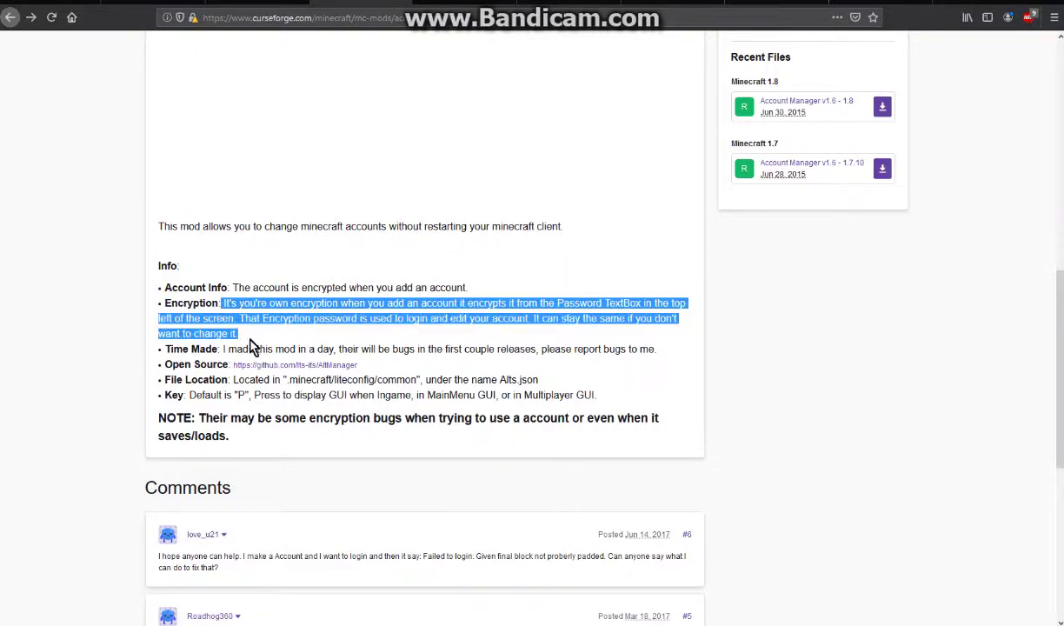
{"action": "left_click", "coordinate": [717, 379]}
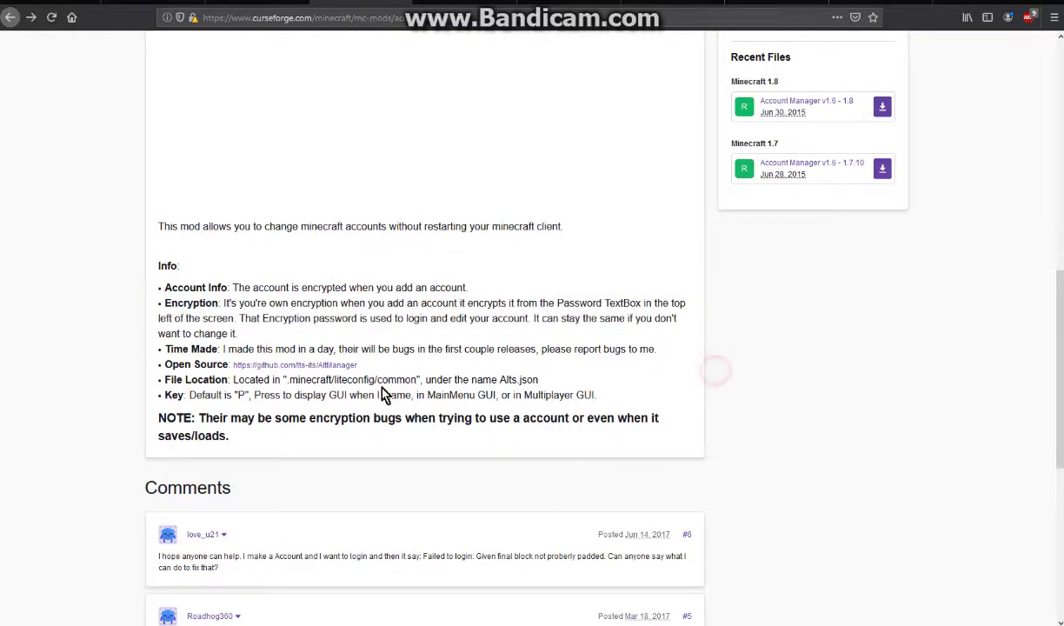
{"action": "left_click_drag", "start_coordinate": [417, 396], "coordinate": [235, 380]}
{"action": "left_click", "coordinate": [558, 394]}
{"action": "scroll", "coordinate": [337, 382], "scroll_direction": "up", "scroll_amount": 3}
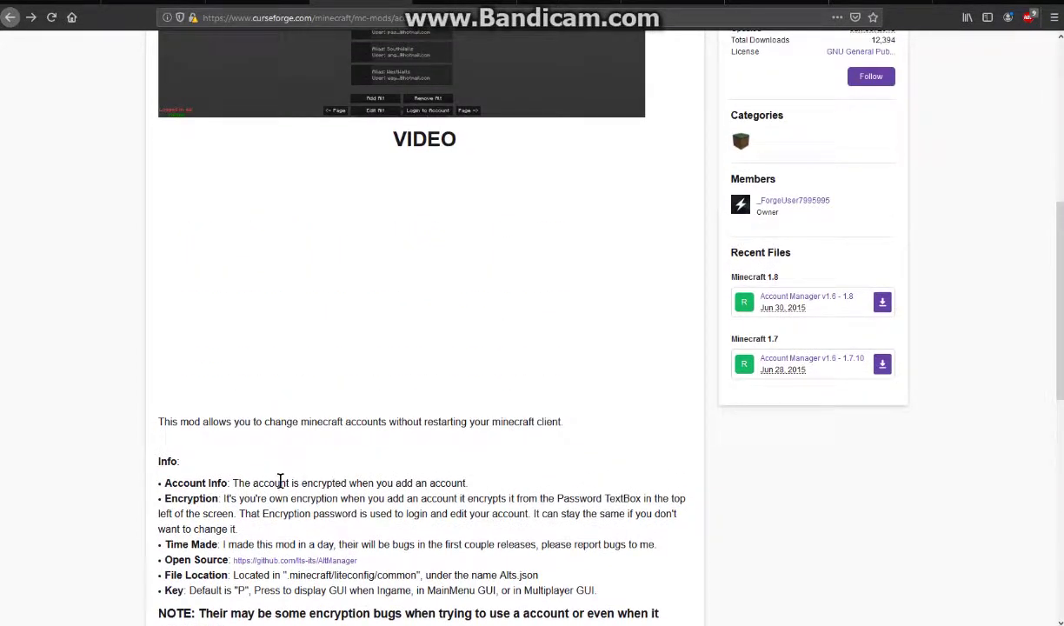
{"action": "scroll", "coordinate": [291, 484], "scroll_direction": "down", "scroll_amount": 1}
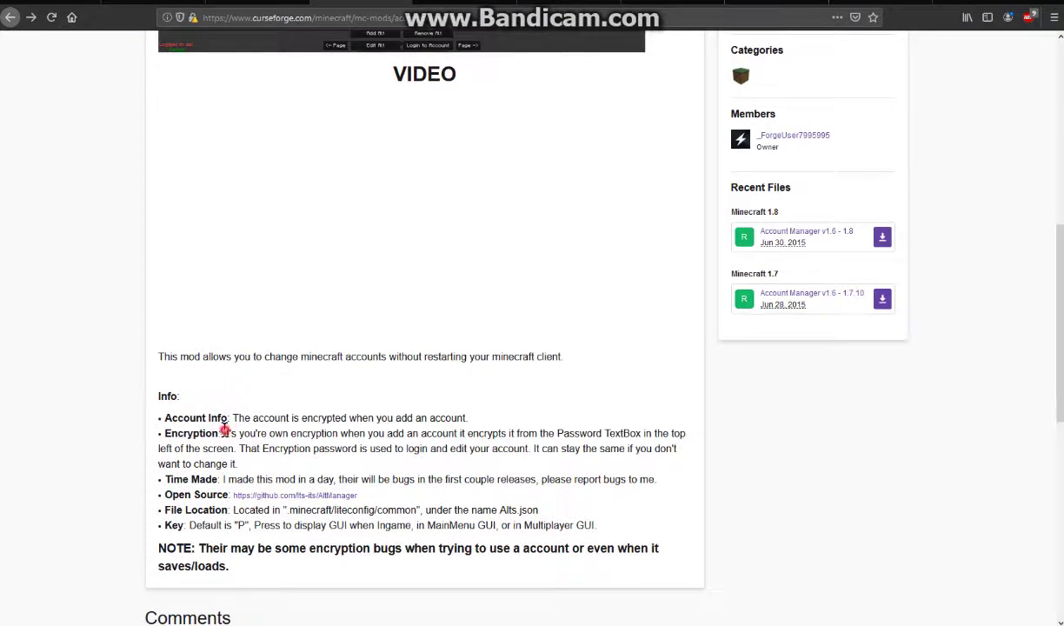
{"action": "left_click_drag", "start_coordinate": [224, 429], "coordinate": [282, 480]}
{"action": "left_click", "coordinate": [505, 413]}
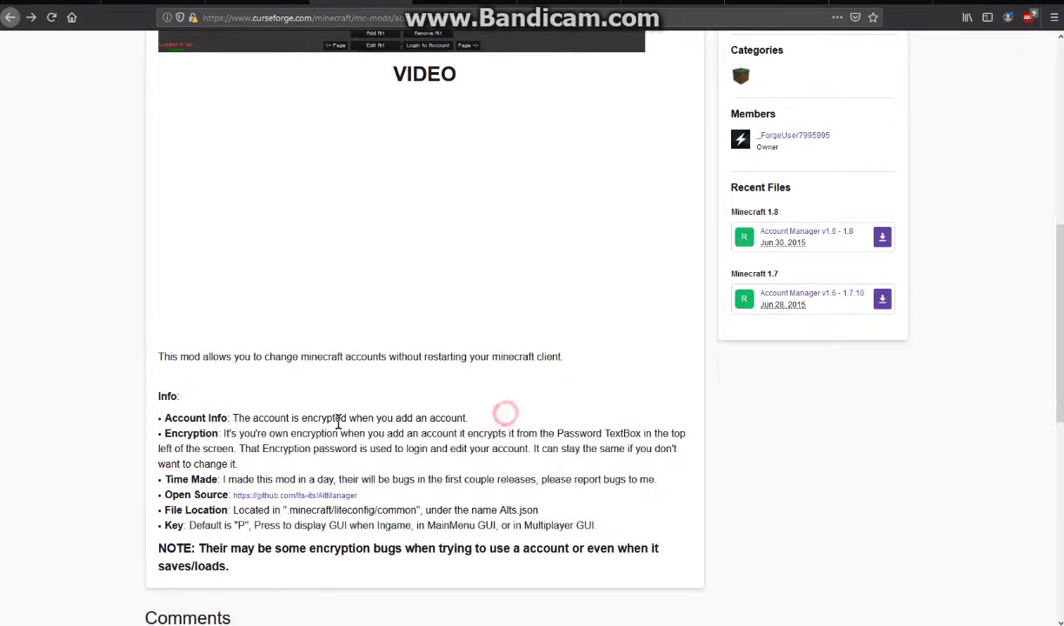
{"action": "left_click_drag", "start_coordinate": [470, 419], "coordinate": [228, 419]}
{"action": "left_click", "coordinate": [577, 414]}
{"action": "scroll", "coordinate": [578, 413], "scroll_direction": "up", "scroll_amount": 8}
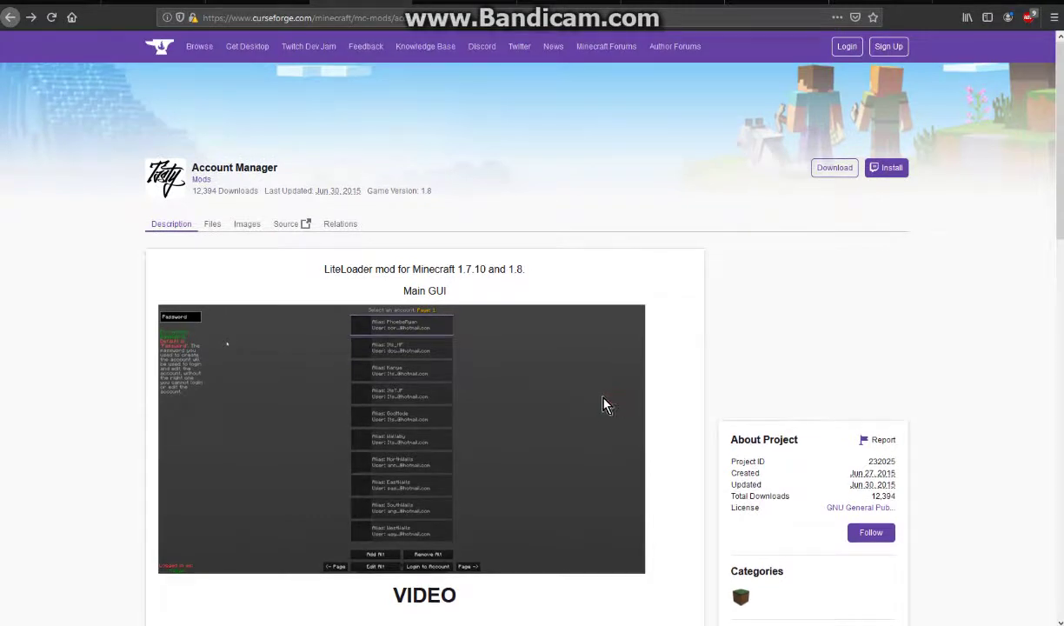
Switch to Alts.json in Notepad, examine the alias, user, username and password entries of Alt #6, and close the file
{"action": "left_click", "coordinate": [972, 4]}
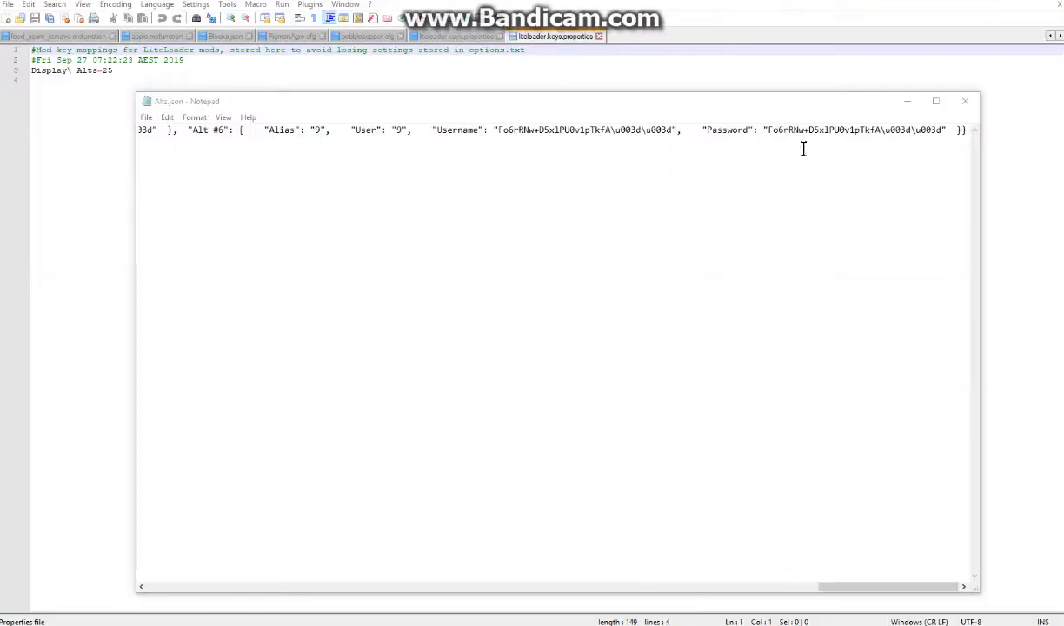
{"action": "left_click", "coordinate": [449, 103]}
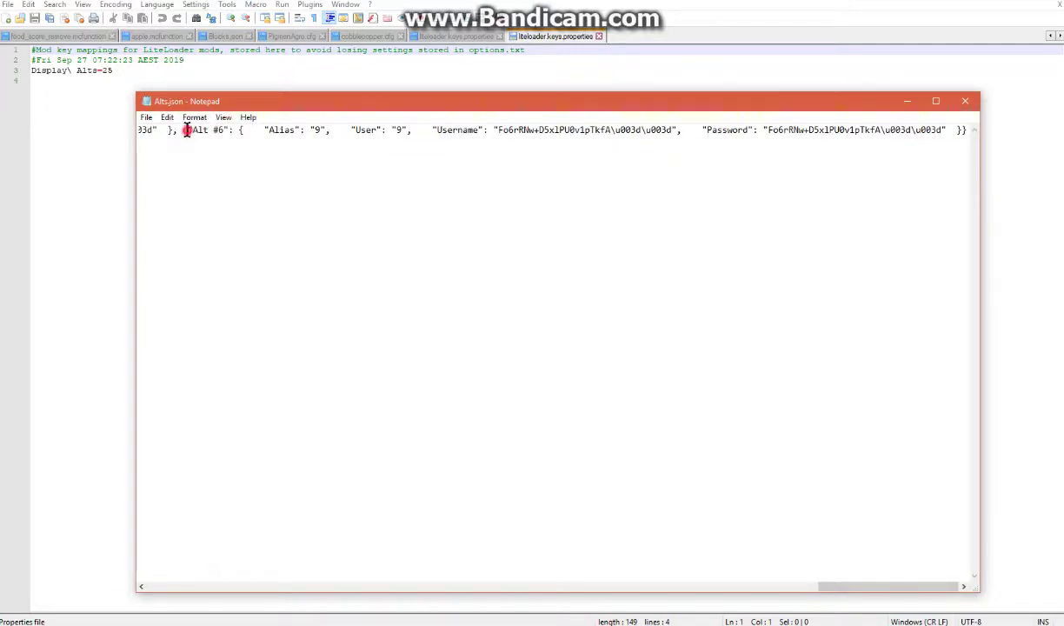
{"action": "left_click_drag", "start_coordinate": [186, 131], "coordinate": [230, 130]}
{"action": "left_click", "coordinate": [340, 142]}
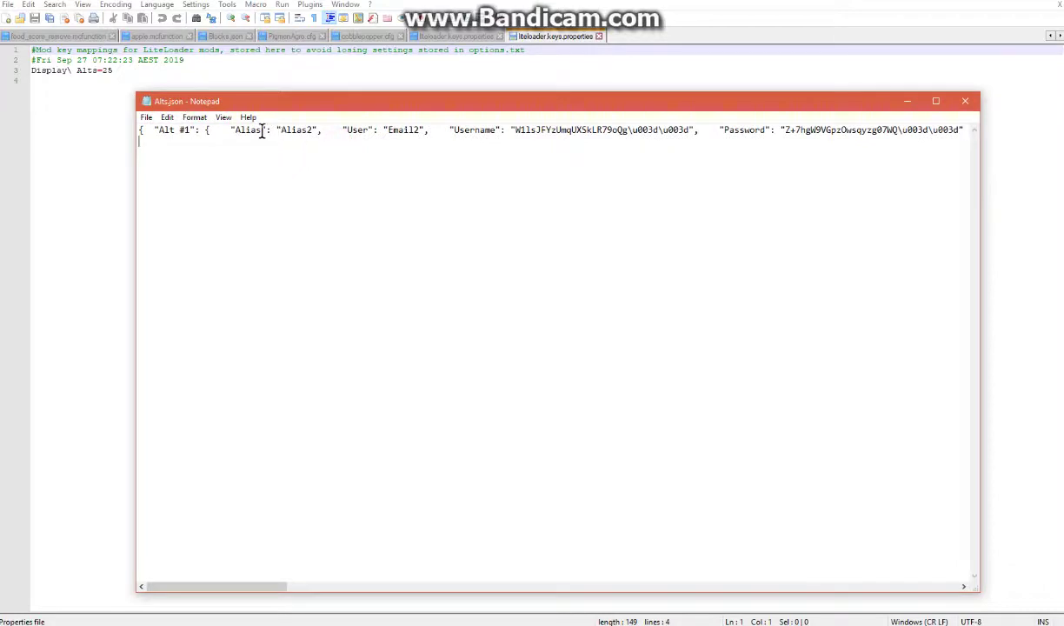
{"action": "left_click_drag", "start_coordinate": [266, 587], "coordinate": [964, 562]}
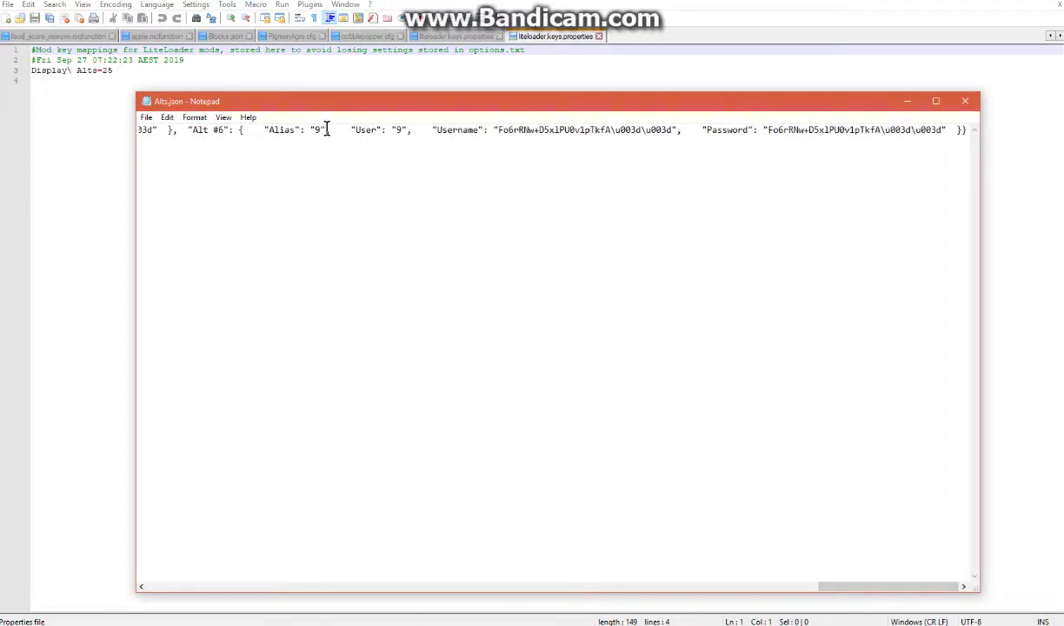
{"action": "left_click_drag", "start_coordinate": [326, 130], "coordinate": [266, 131]}
{"action": "left_click_drag", "start_coordinate": [351, 130], "coordinate": [677, 129]}
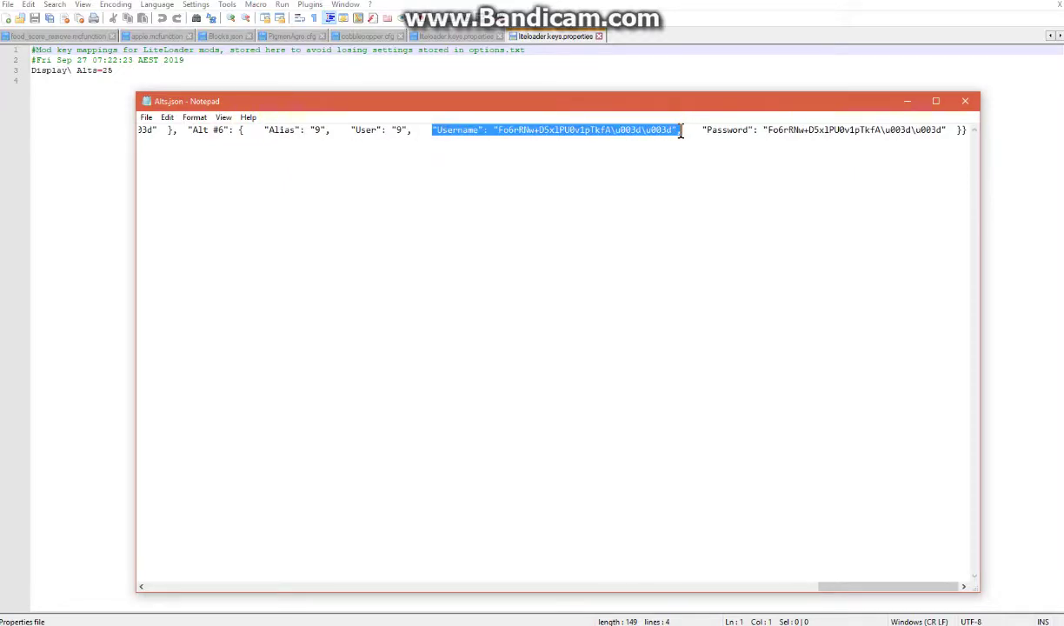
{"action": "left_click", "coordinate": [682, 130]}
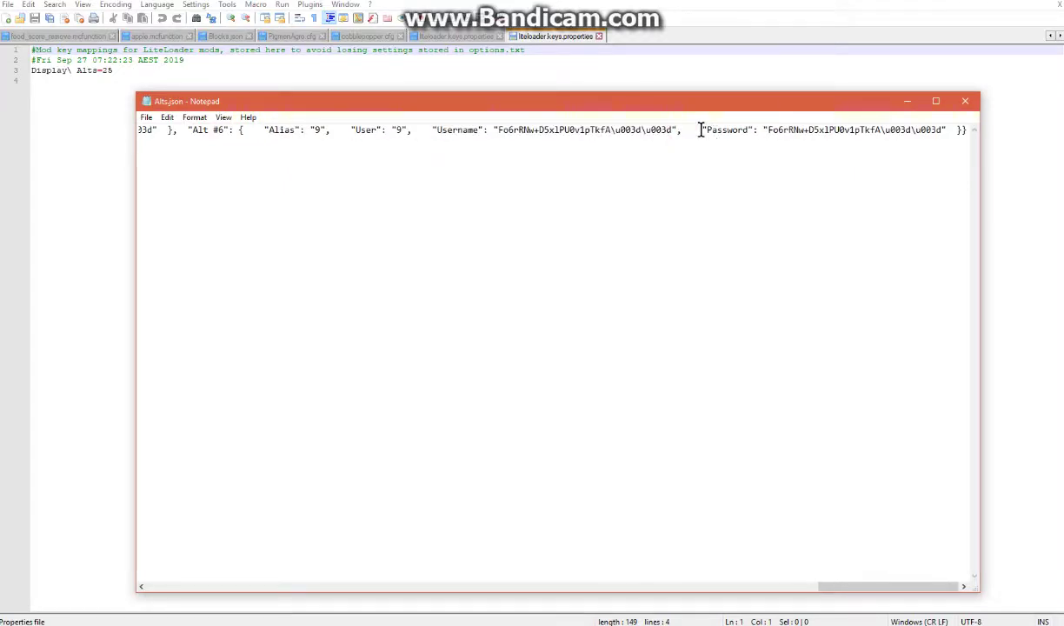
{"action": "left_click_drag", "start_coordinate": [700, 129], "coordinate": [976, 131]}
{"action": "left_click", "coordinate": [641, 230]}
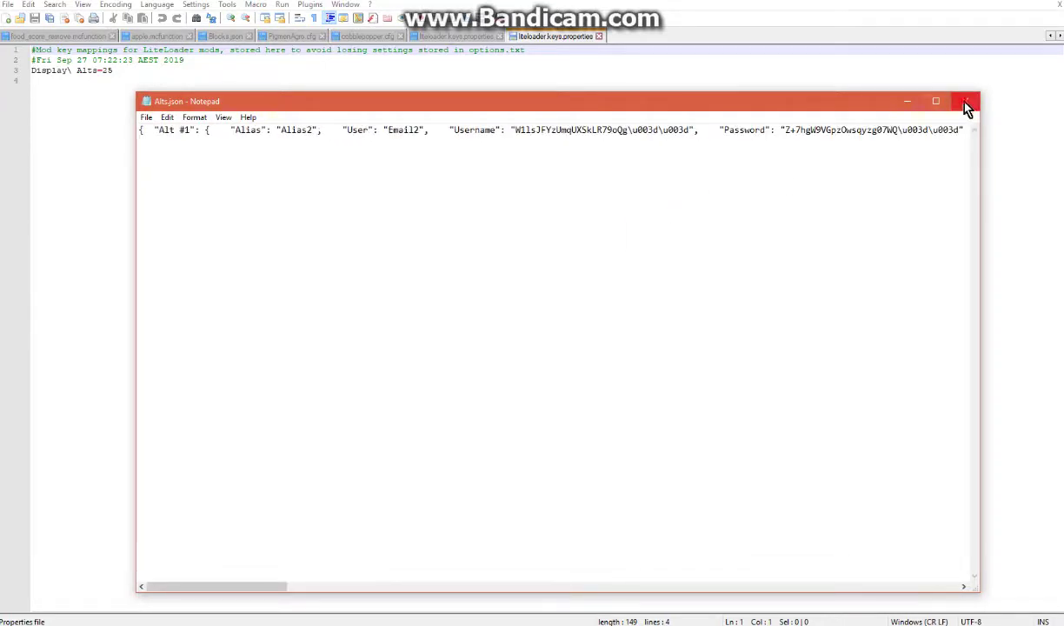
{"action": "left_click", "coordinate": [967, 107]}
Switch back to Minecraft, leave the account manager, check the singleplayer world list and cancel out of it
{"action": "key", "text": "alt+Tab"}
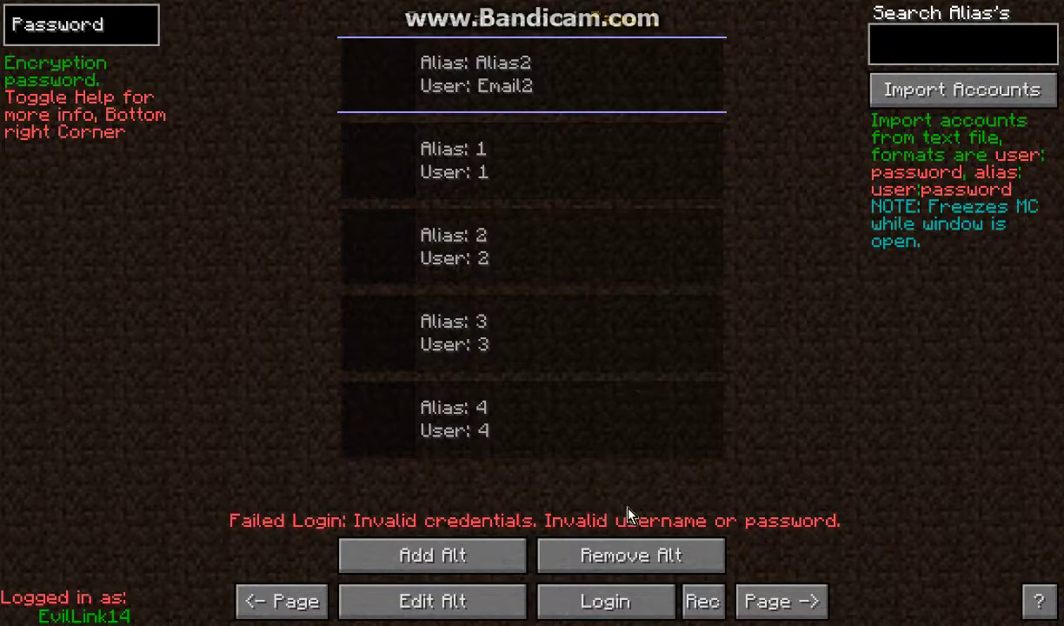
{"action": "key", "text": "Escape"}
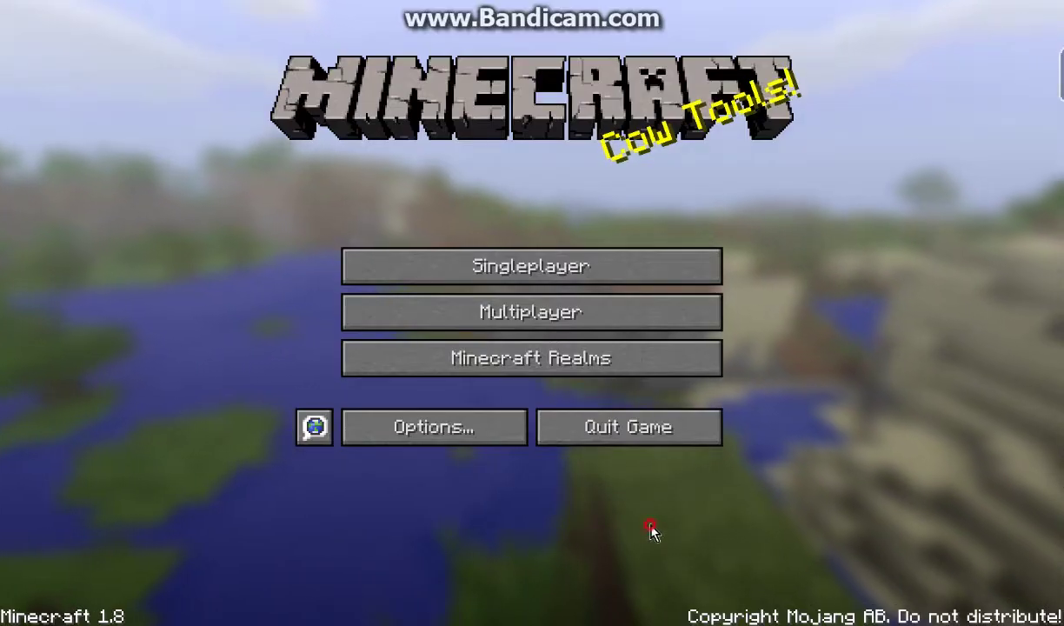
{"action": "left_click", "coordinate": [577, 285]}
{"action": "left_click", "coordinate": [400, 86]}
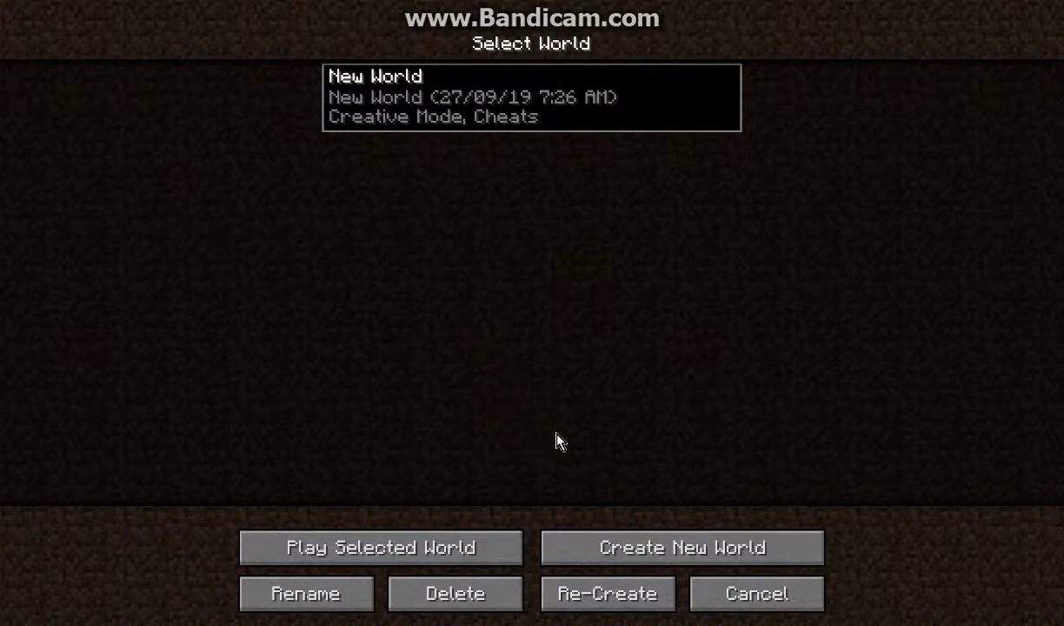
{"action": "left_click", "coordinate": [759, 604]}
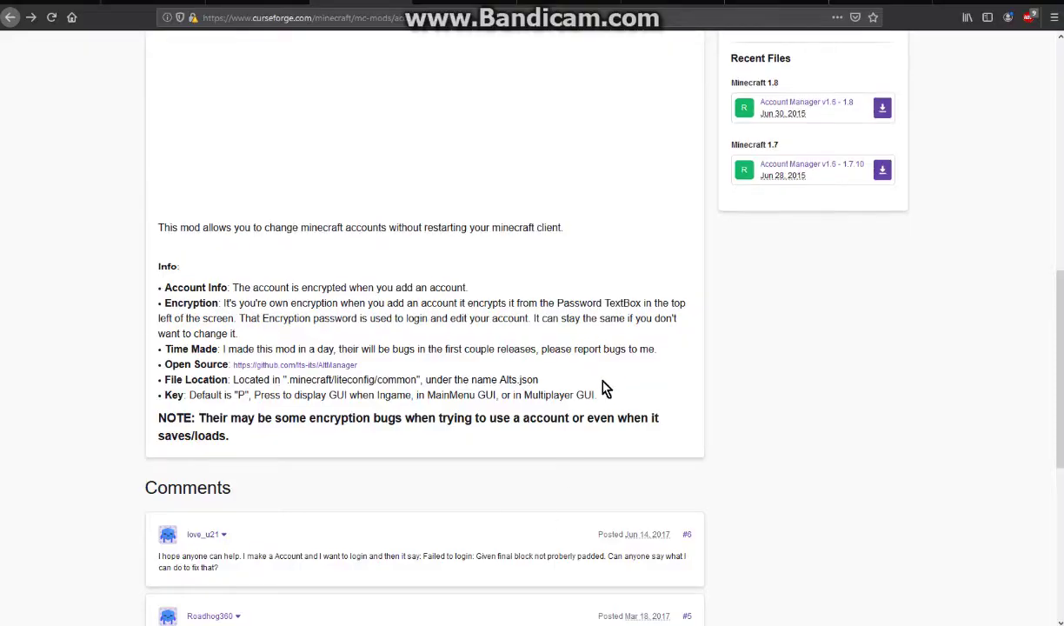
Switch to the browser and look over the Account Manager mod page from its header to the Info section again
{"action": "scroll", "coordinate": [606, 387], "scroll_direction": "up", "scroll_amount": 3}
{"action": "scroll", "coordinate": [606, 387], "scroll_direction": "up", "scroll_amount": 4}
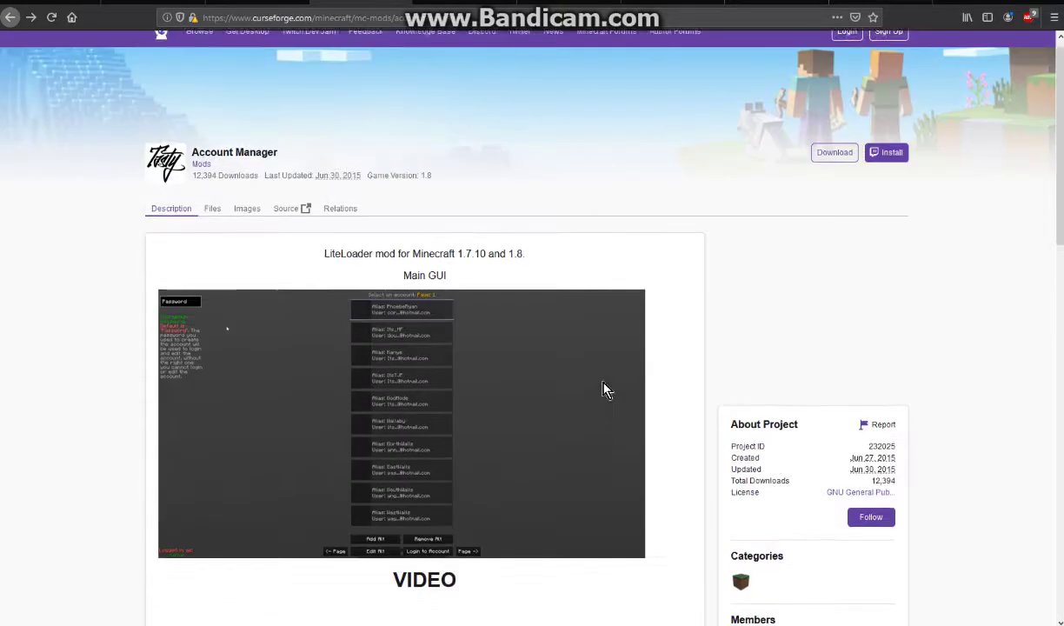
{"action": "scroll", "coordinate": [603, 363], "scroll_direction": "down", "scroll_amount": 1}
{"action": "scroll", "coordinate": [584, 397], "scroll_direction": "down", "scroll_amount": 7}
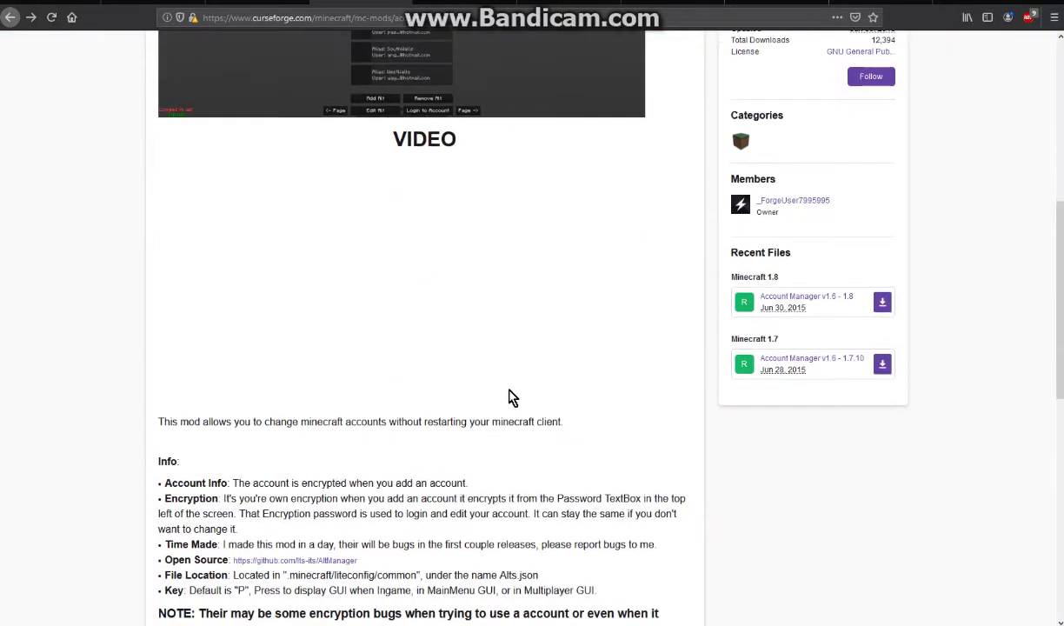